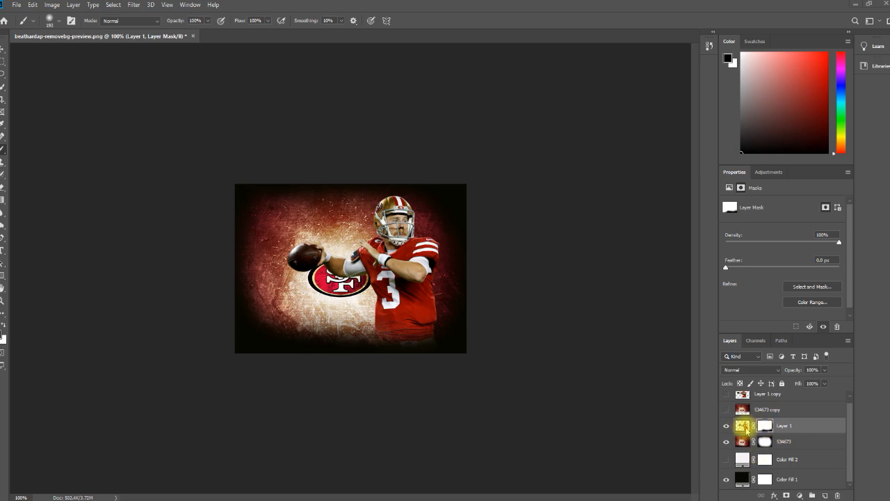
# Open the layer style settings of the football player layer, Layer 1, and enable its Drop Shadow effect.
pyautogui.press('space')
pyautogui.click(787, 427)
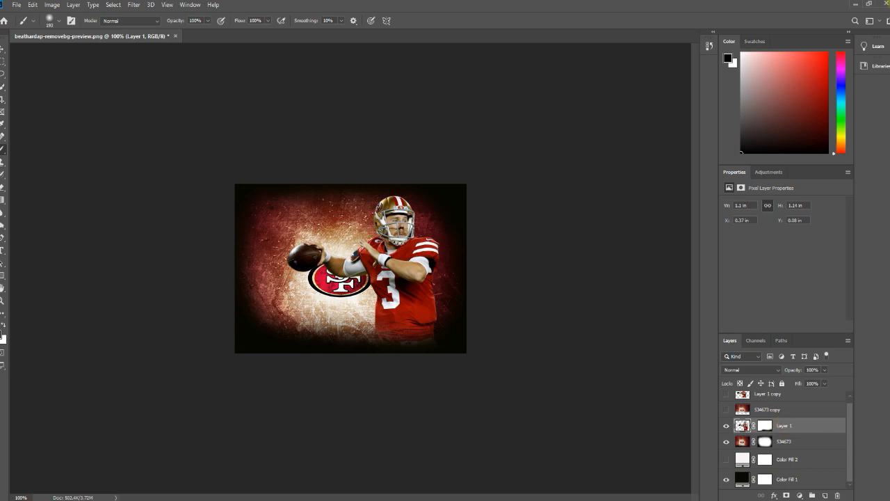
pyautogui.doubleClick(814, 432)
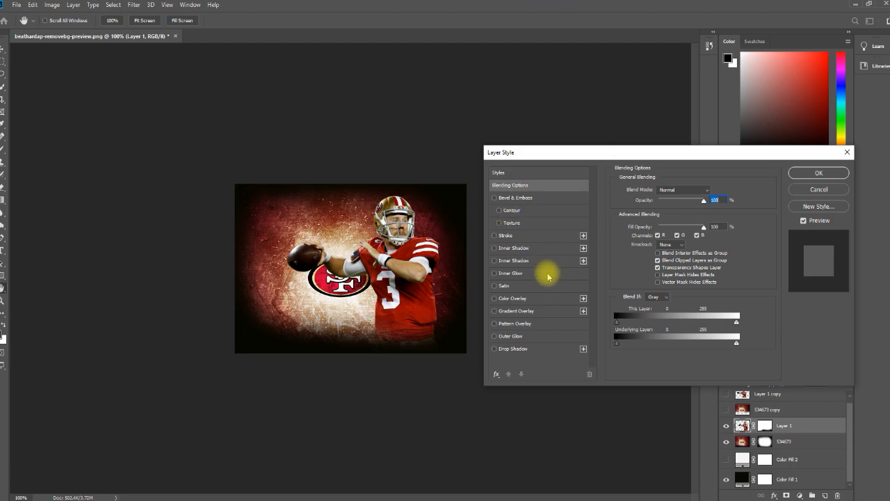
pyautogui.click(494, 349)
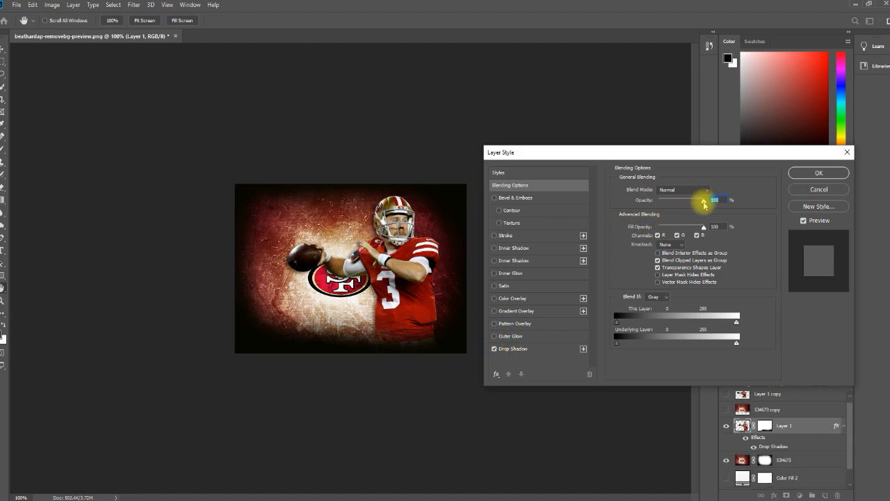
pyautogui.moveTo(704, 202)
pyautogui.mouseDown()
pyautogui.moveTo(675, 202)
pyautogui.moveTo(696, 211)
pyautogui.moveTo(702, 202)
pyautogui.mouseUp()
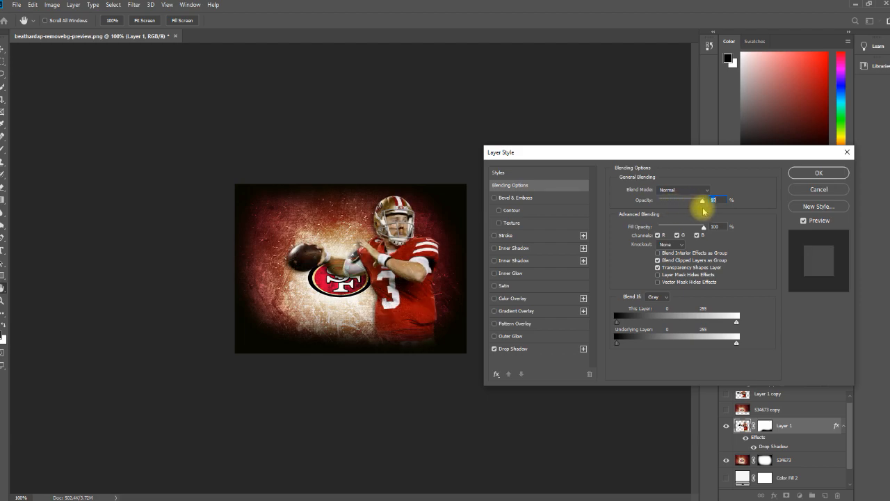
pyautogui.moveTo(702, 201); pyautogui.dragTo(707, 204)
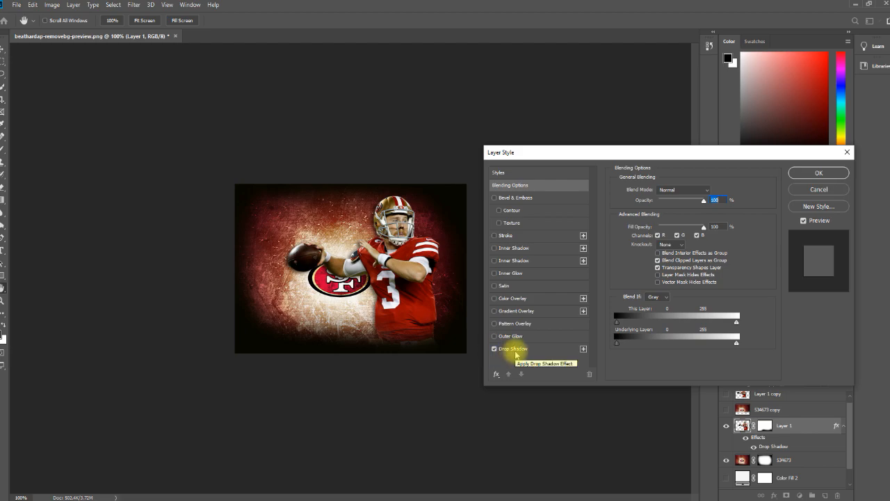
# Set the player's drop shadow to 68% opacity, 7 px distance, 0% spread and 10 px size.
pyautogui.click(514, 349)
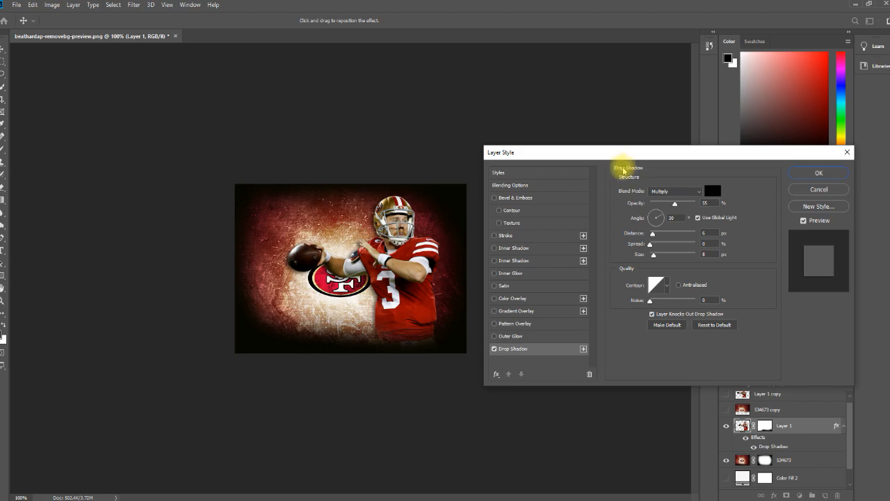
pyautogui.moveTo(675, 203); pyautogui.dragTo(660, 256)
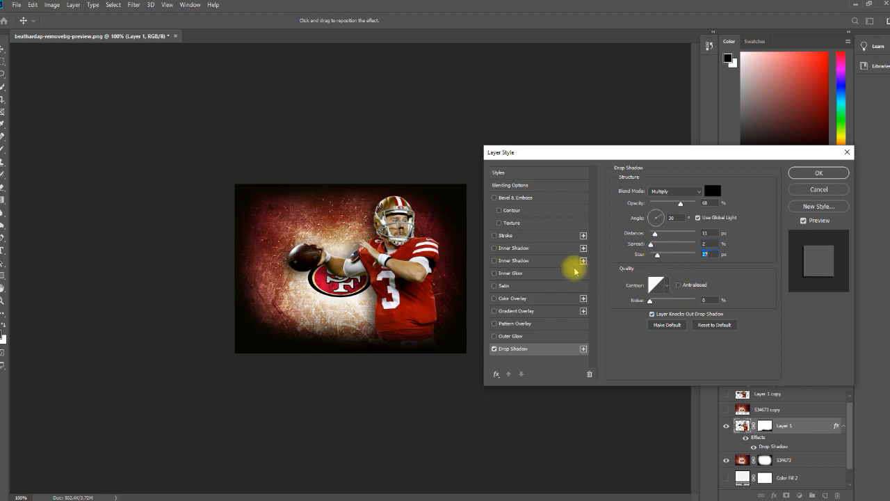
pyautogui.moveTo(657, 254)
pyautogui.mouseDown()
pyautogui.moveTo(652, 235)
pyautogui.moveTo(654, 241)
pyautogui.mouseUp()
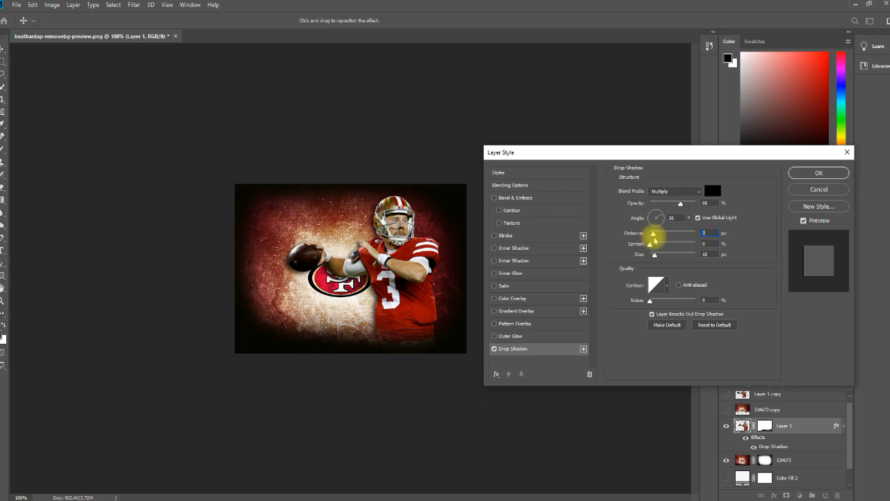
# Add Bevel & Emboss to the player layer with 32% depth, 7 px size, 0 px soften and 22% highlight opacity.
pyautogui.click(494, 198)
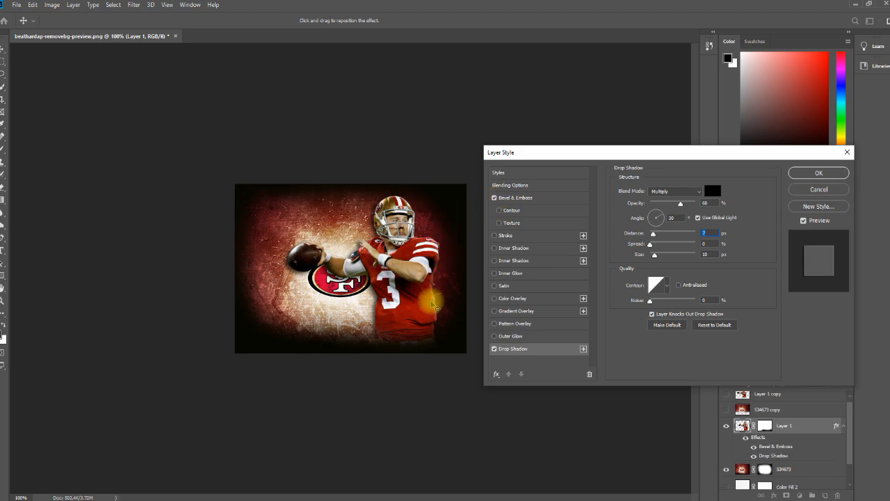
pyautogui.click(515, 200)
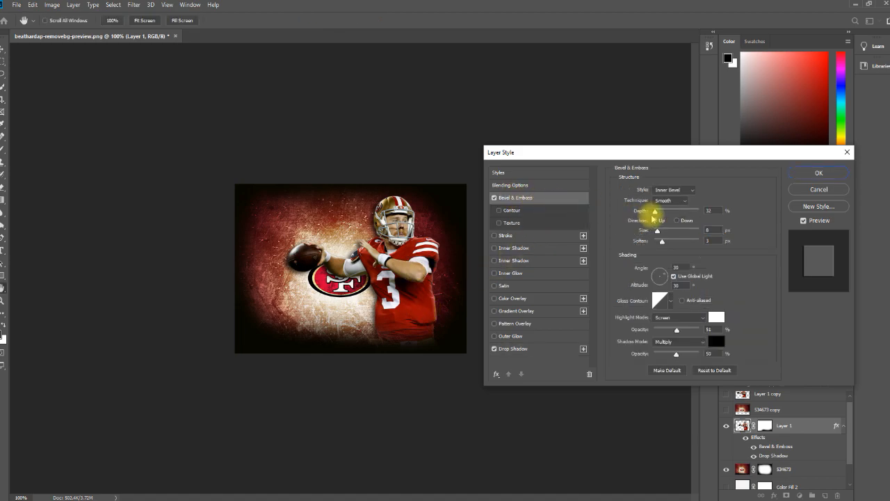
pyautogui.moveTo(654, 211); pyautogui.dragTo(663, 213)
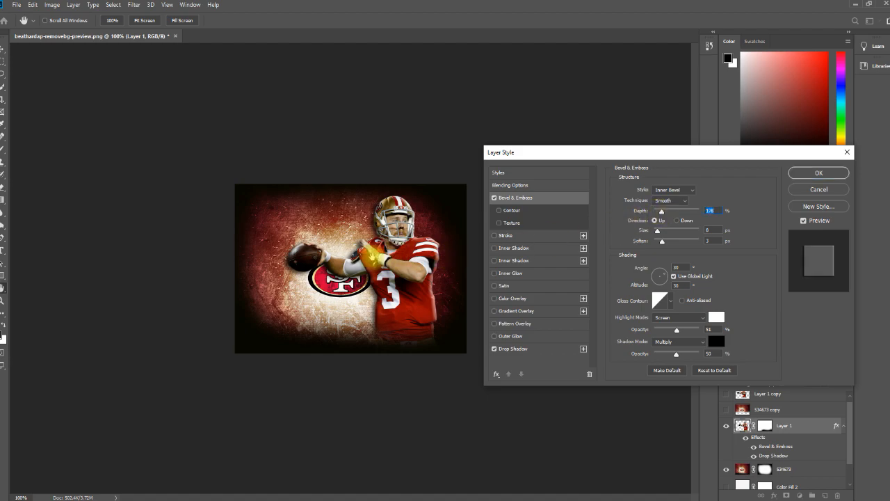
pyautogui.moveTo(662, 211); pyautogui.dragTo(655, 213)
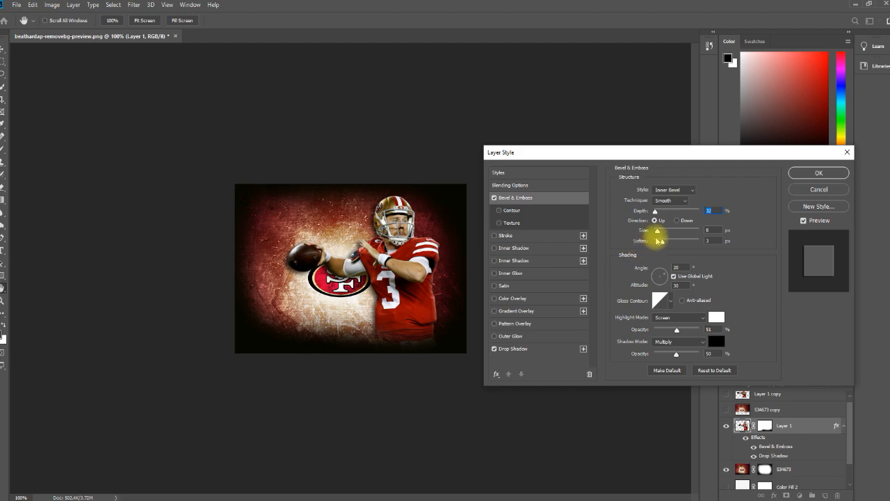
pyautogui.moveTo(657, 231)
pyautogui.mouseDown()
pyautogui.moveTo(671, 242)
pyautogui.moveTo(660, 236)
pyautogui.moveTo(668, 243)
pyautogui.moveTo(659, 246)
pyautogui.moveTo(658, 232)
pyautogui.mouseUp()
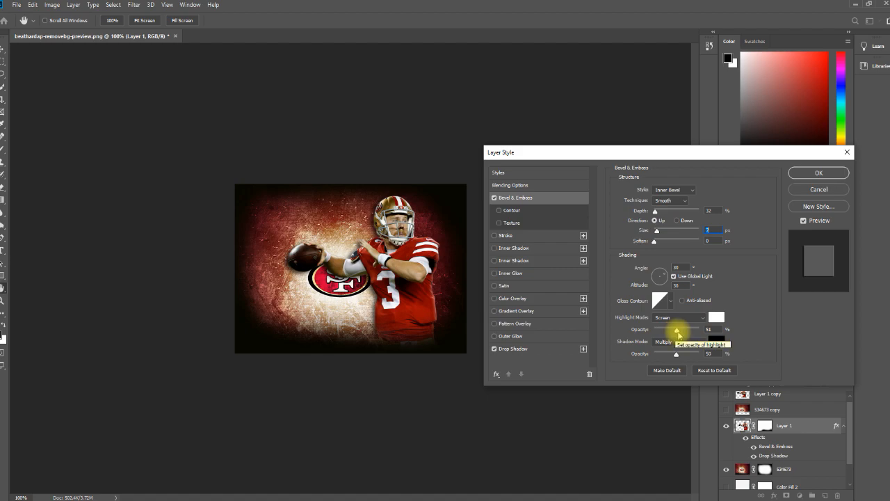
pyautogui.moveTo(677, 332)
pyautogui.mouseDown()
pyautogui.moveTo(665, 331)
pyautogui.moveTo(690, 336)
pyautogui.moveTo(664, 330)
pyautogui.mouseUp()
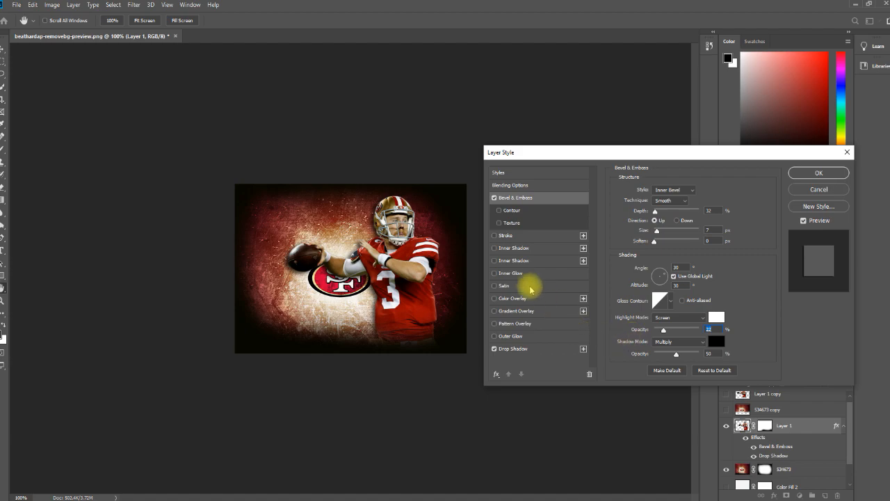
# Try the Inner Shadow and Inner Glow effects on the player layer.
pyautogui.click(495, 248)
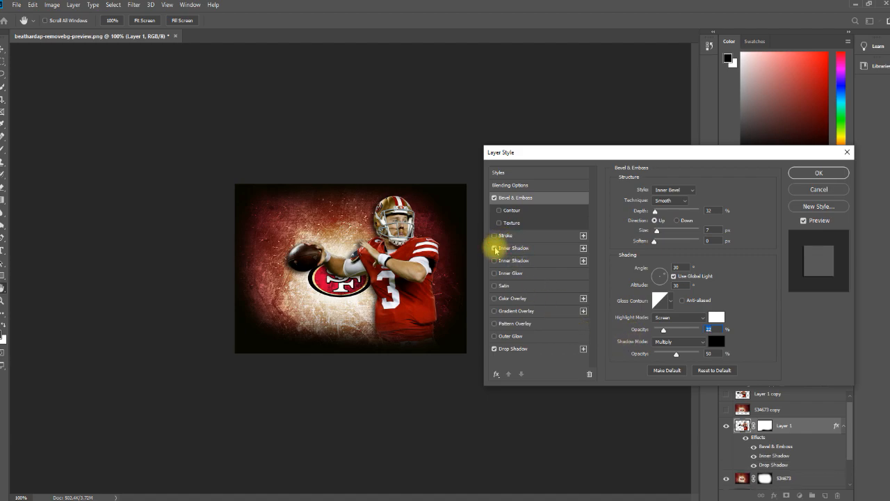
pyautogui.click(494, 249)
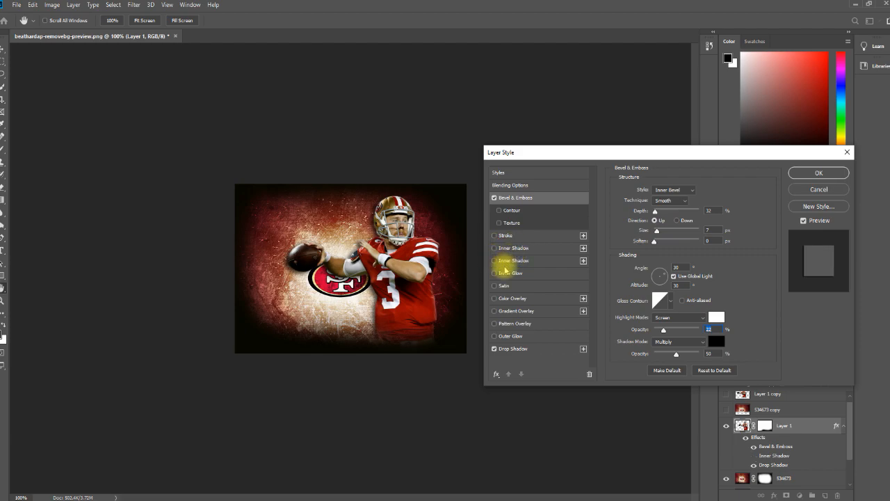
pyautogui.click(494, 273)
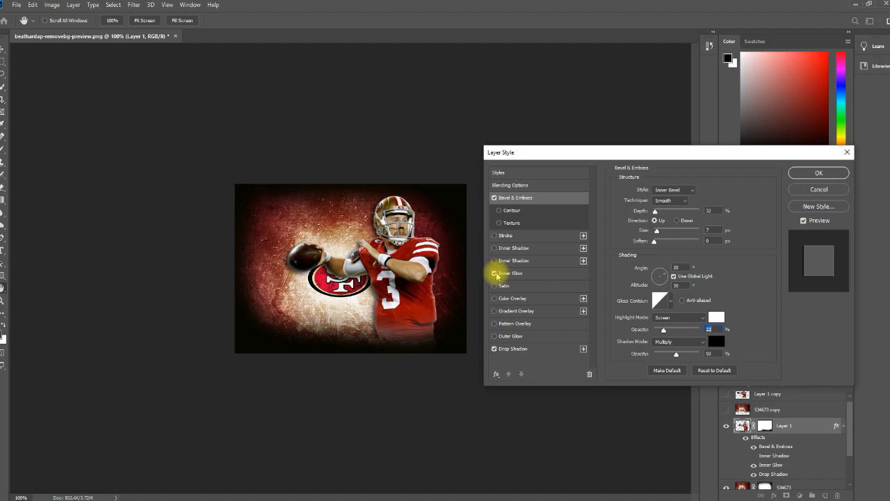
pyautogui.click(495, 273)
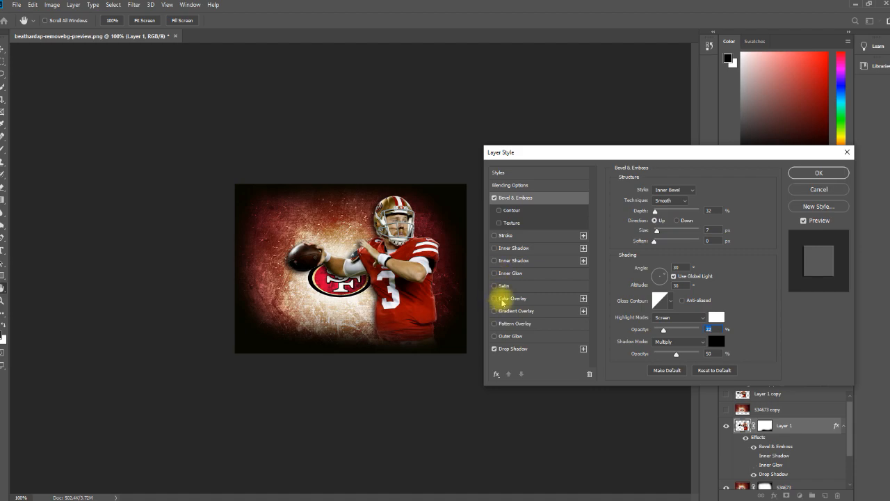
# Add an Outer Glow to the player layer with 0% spread and 4 px size.
pyautogui.click(494, 336)
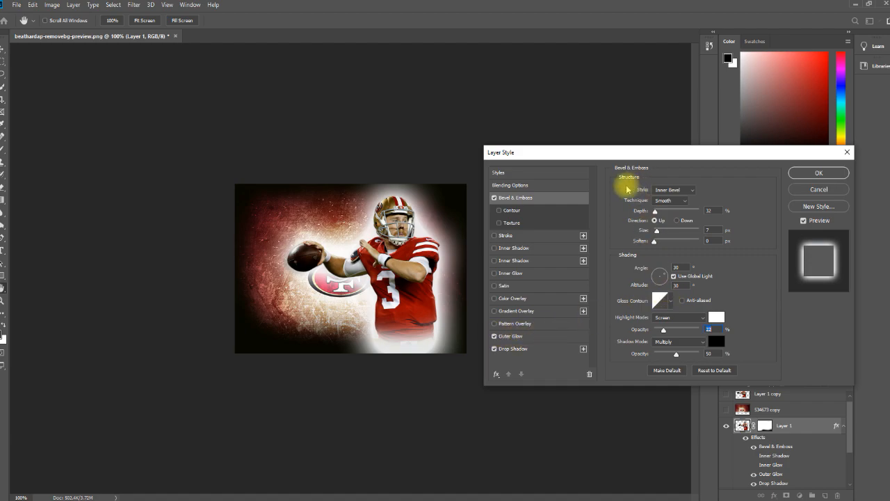
pyautogui.click(511, 336)
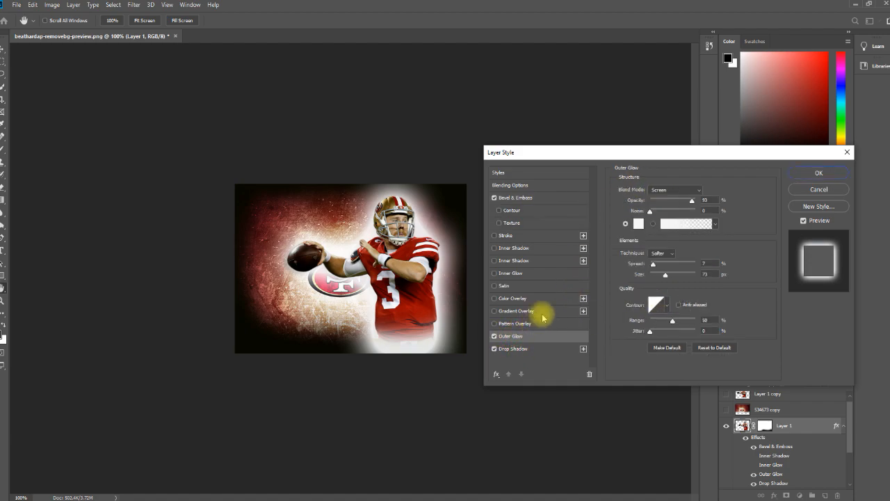
pyautogui.moveTo(654, 264)
pyautogui.mouseDown()
pyautogui.moveTo(662, 260)
pyautogui.moveTo(648, 260)
pyautogui.moveTo(656, 276)
pyautogui.mouseUp()
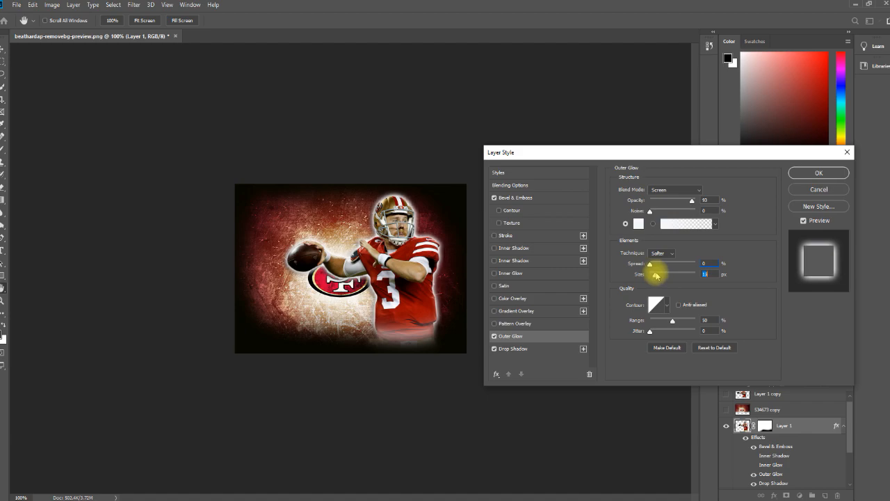
pyautogui.moveTo(656, 276); pyautogui.dragTo(653, 274)
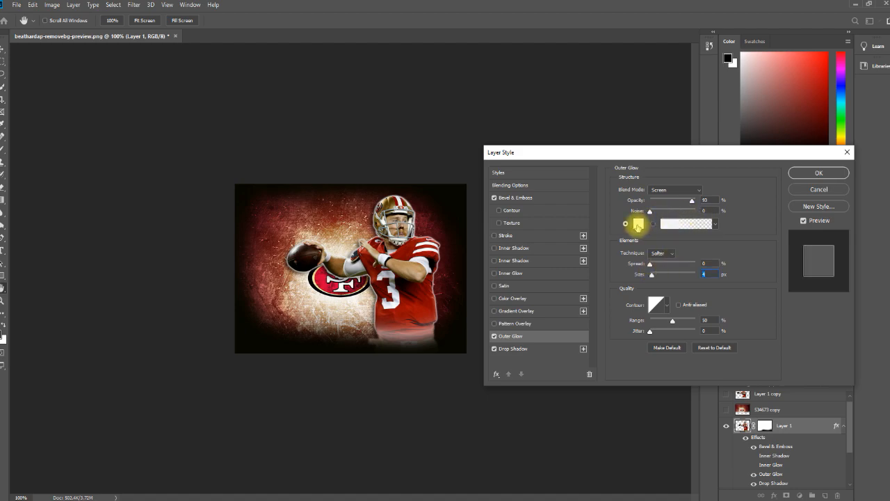
# Sample the helmet's gold (#937f42) as the outer glow color and set the glow size to 2 px.
pyautogui.click(638, 223)
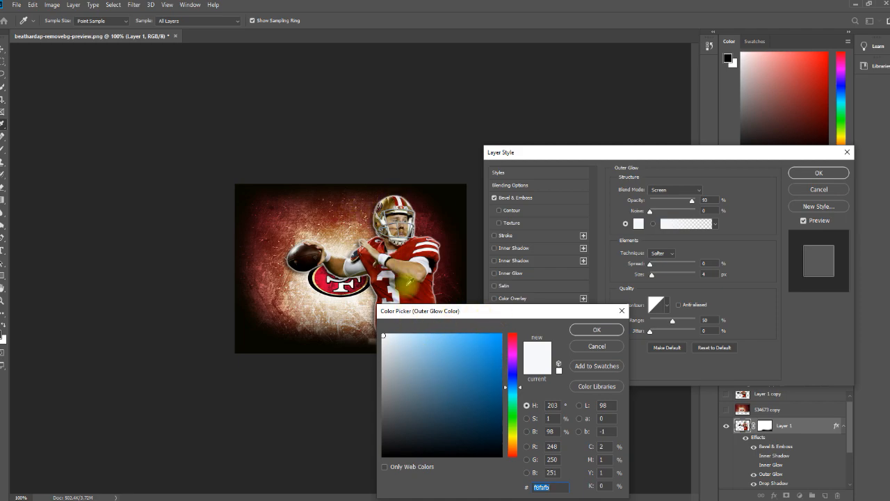
pyautogui.click(391, 196)
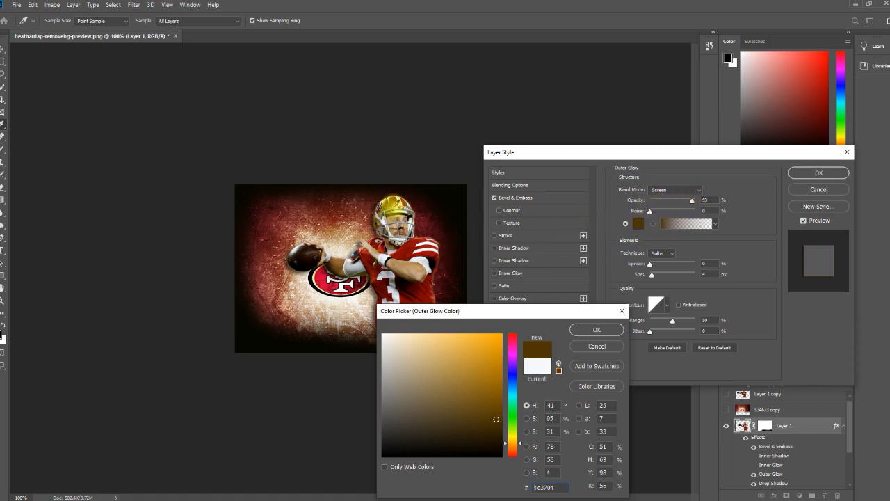
pyautogui.click(392, 202)
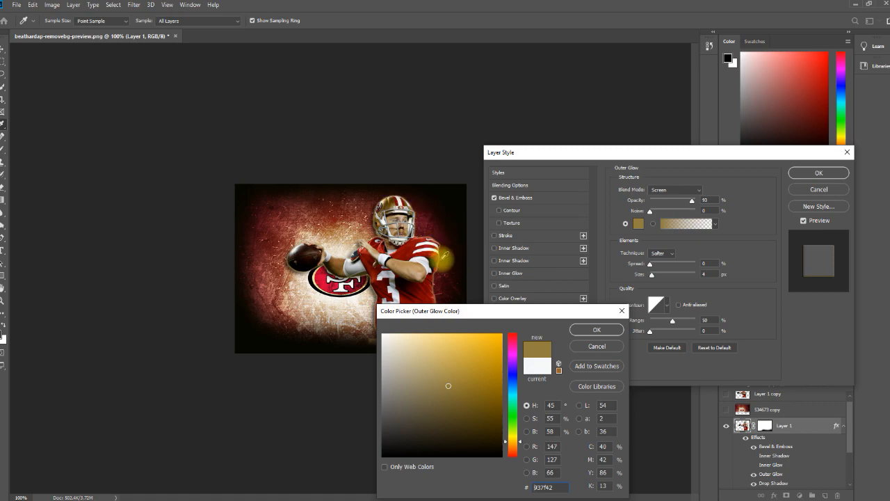
pyautogui.click(652, 276)
pyautogui.press('Return')
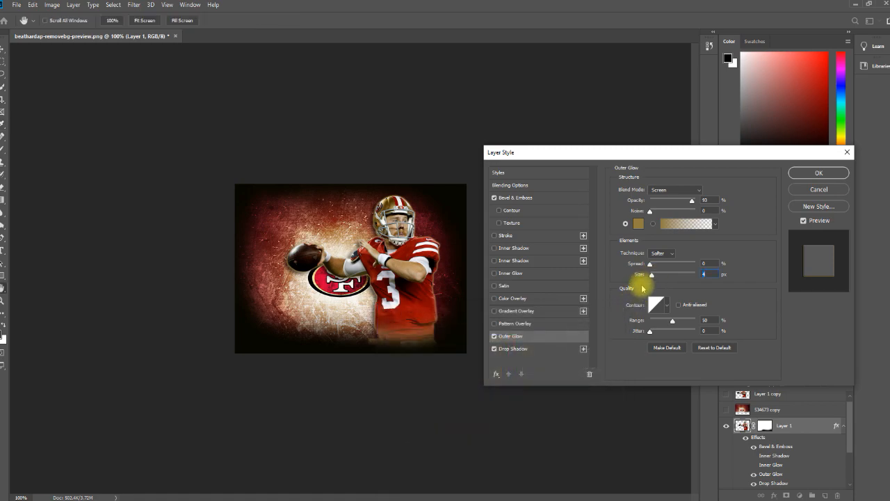
pyautogui.moveTo(655, 280); pyautogui.dragTo(652, 281)
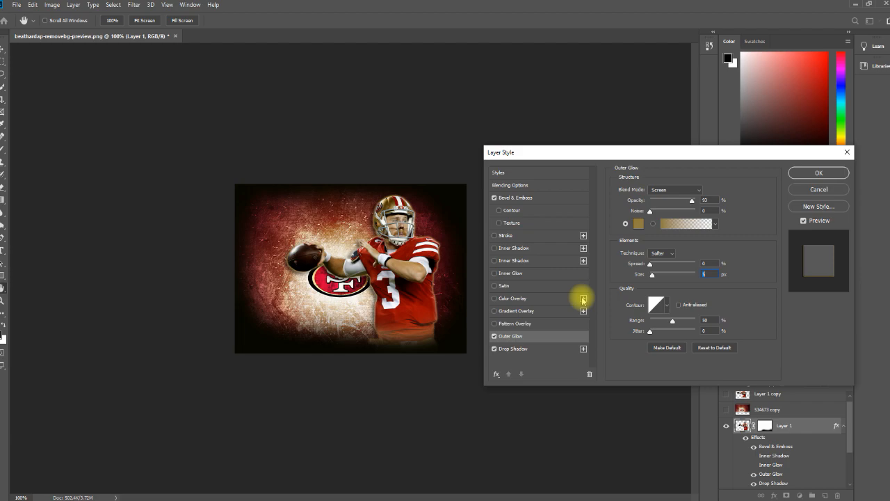
pyautogui.write('2')
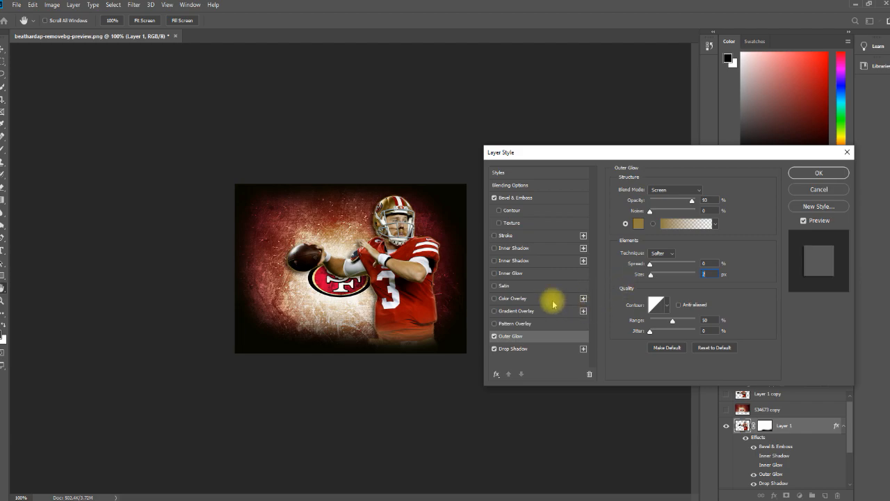